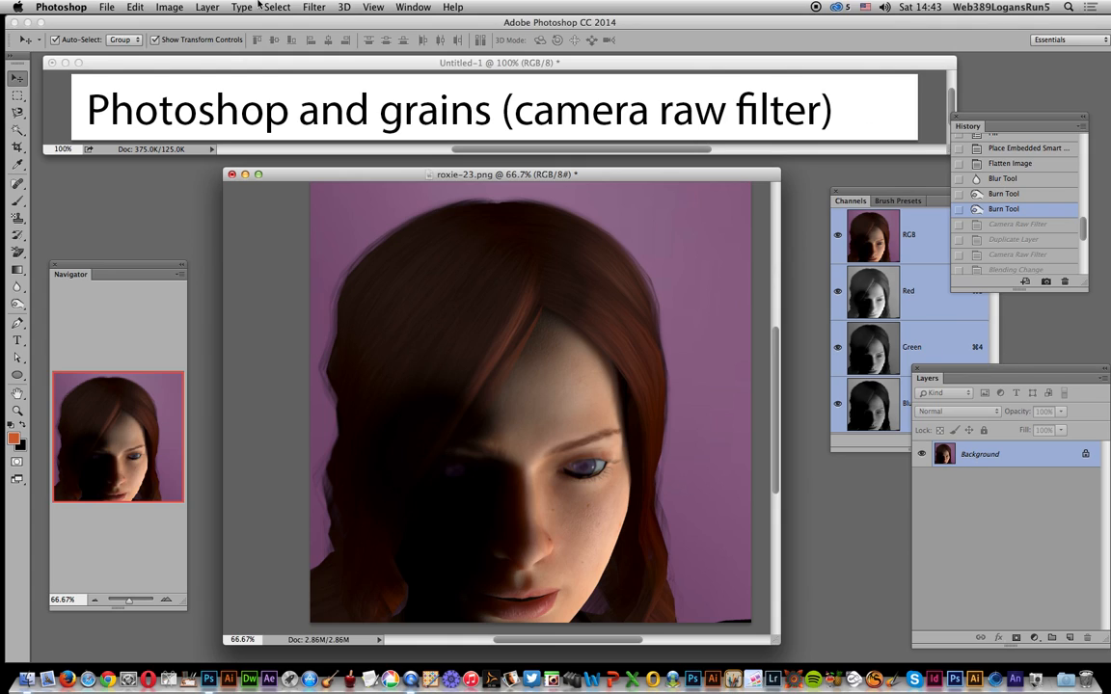
Step: Start the Camera Raw Filter on the portrait and set Temperature to +13, Exposure to -0.35 and Highlights to -11
{"action": "left_click", "coordinate": [315, 8]}
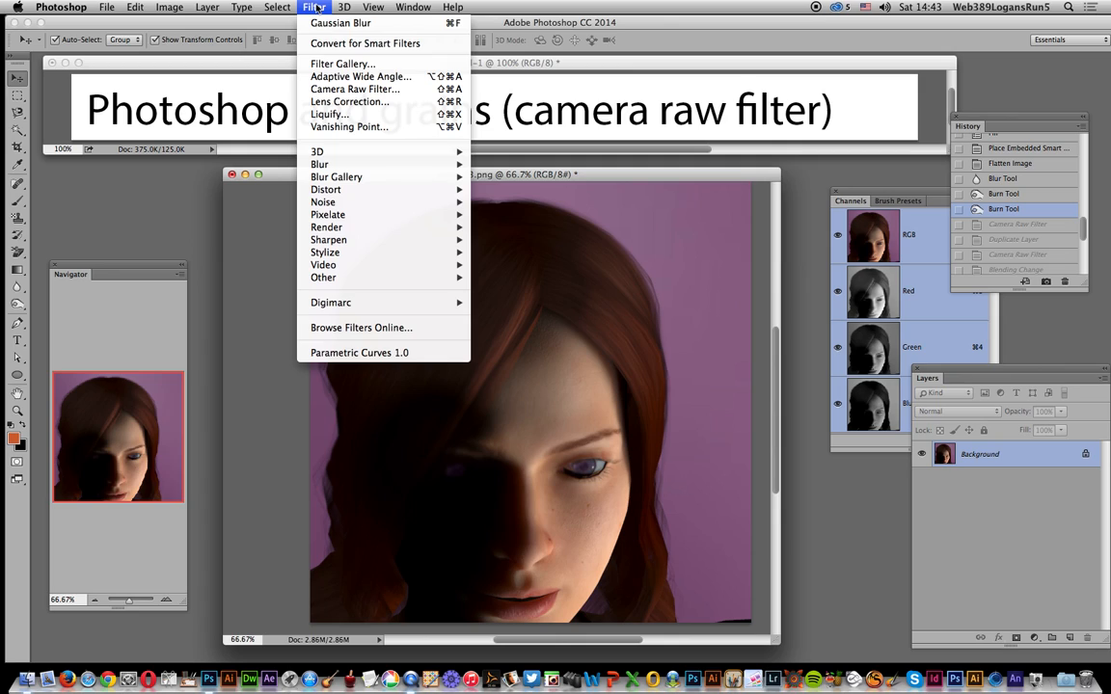
{"action": "left_click", "coordinate": [321, 94]}
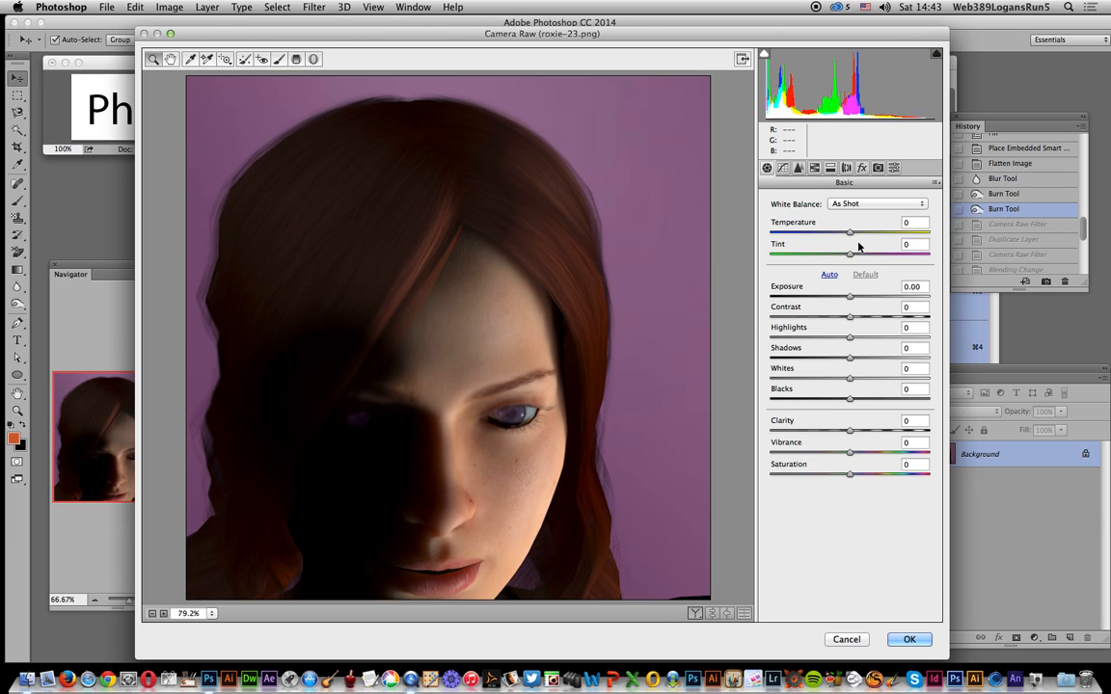
{"action": "mouse_move", "coordinate": [849, 232]}
{"action": "left_mouse_down"}
{"action": "mouse_move", "coordinate": [835, 232]}
{"action": "mouse_move", "coordinate": [859, 233]}
{"action": "left_mouse_up"}
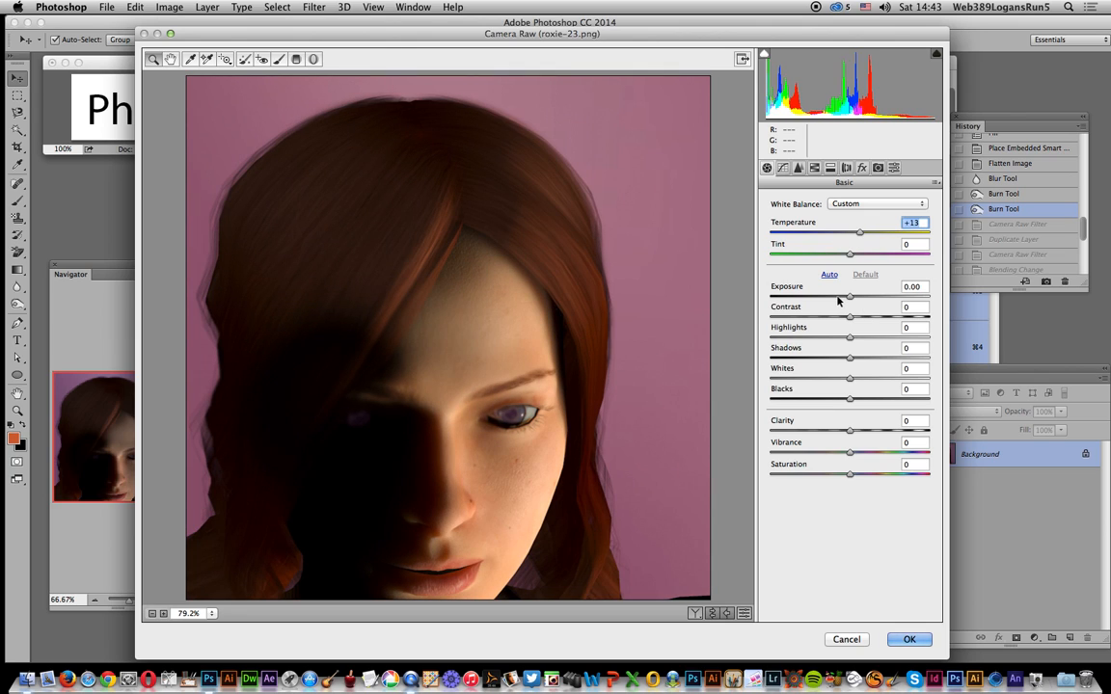
{"action": "left_click_drag", "start_coordinate": [850, 298], "coordinate": [842, 338]}
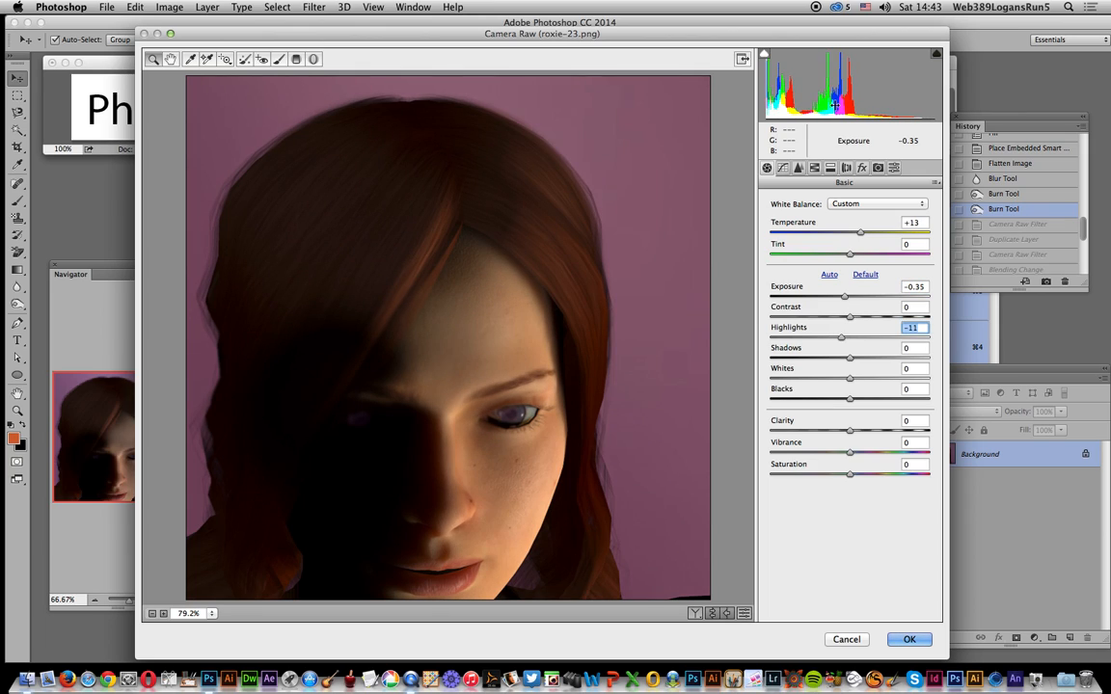
Step: Add grain with Amount 37, Size 67 and Roughness 96, and apply the Camera Raw adjustments
{"action": "left_click", "coordinate": [862, 167]}
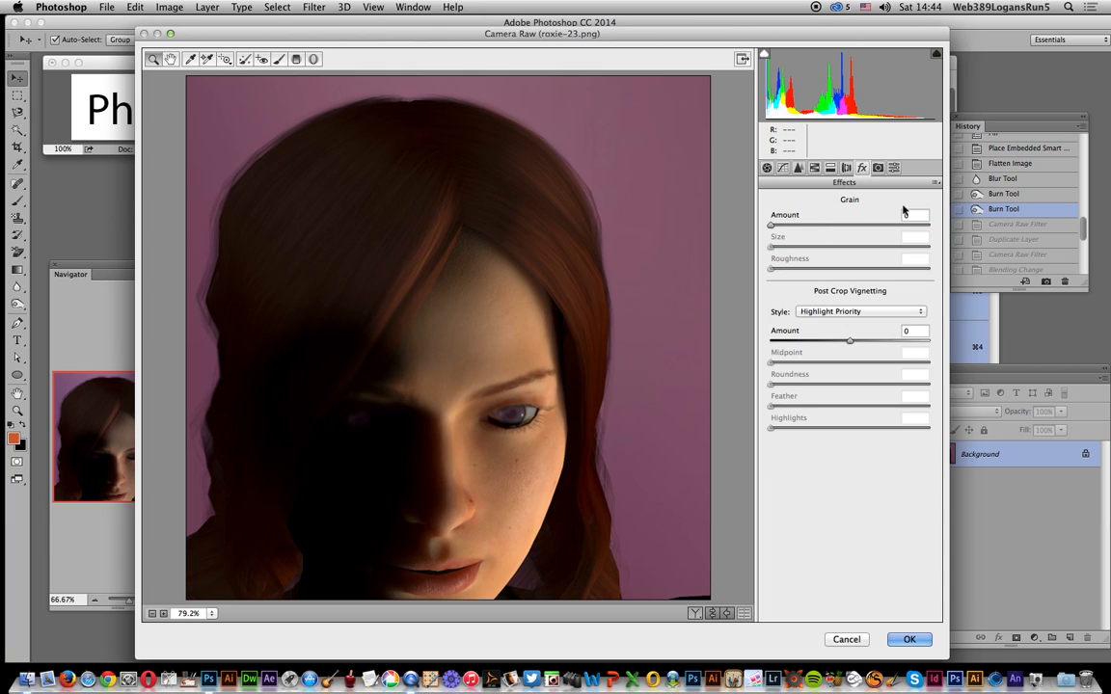
{"action": "left_click_drag", "start_coordinate": [771, 227], "coordinate": [906, 273]}
{"action": "type", "text": "0"}
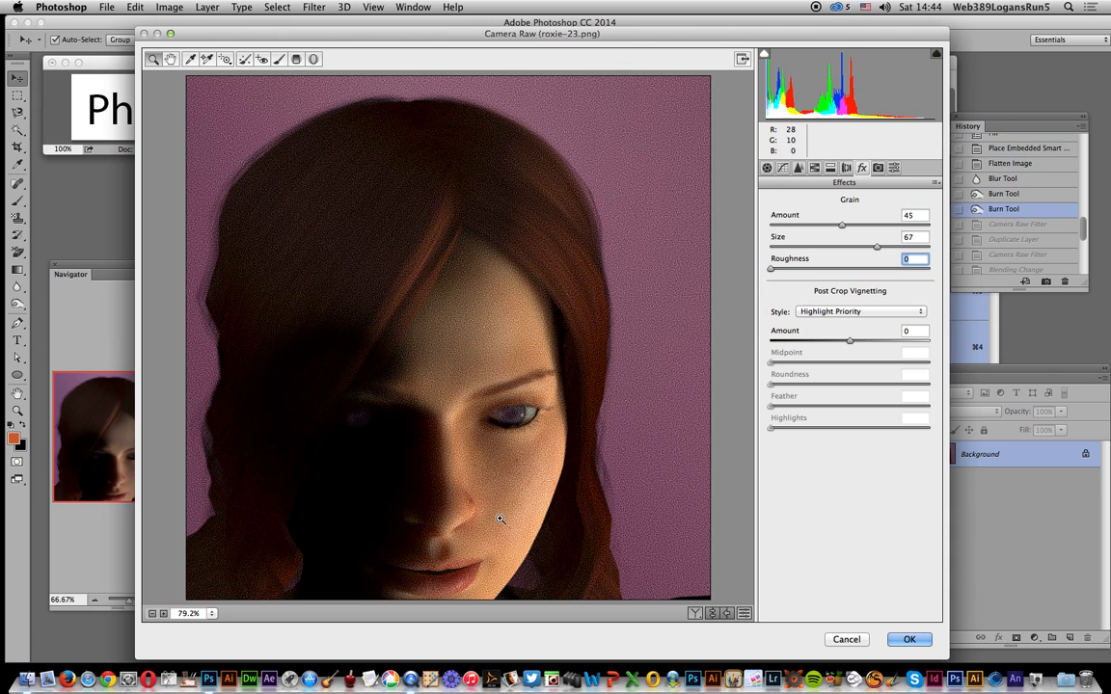
{"action": "left_click_drag", "start_coordinate": [774, 271], "coordinate": [923, 269]}
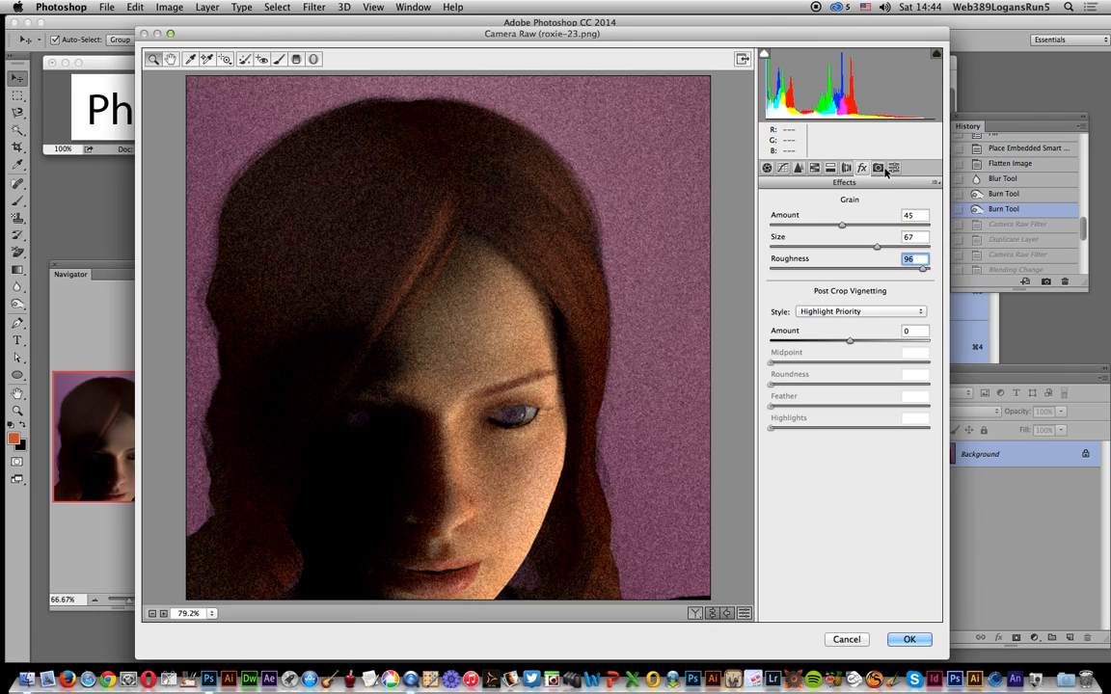
{"action": "left_click_drag", "start_coordinate": [843, 227], "coordinate": [829, 226]}
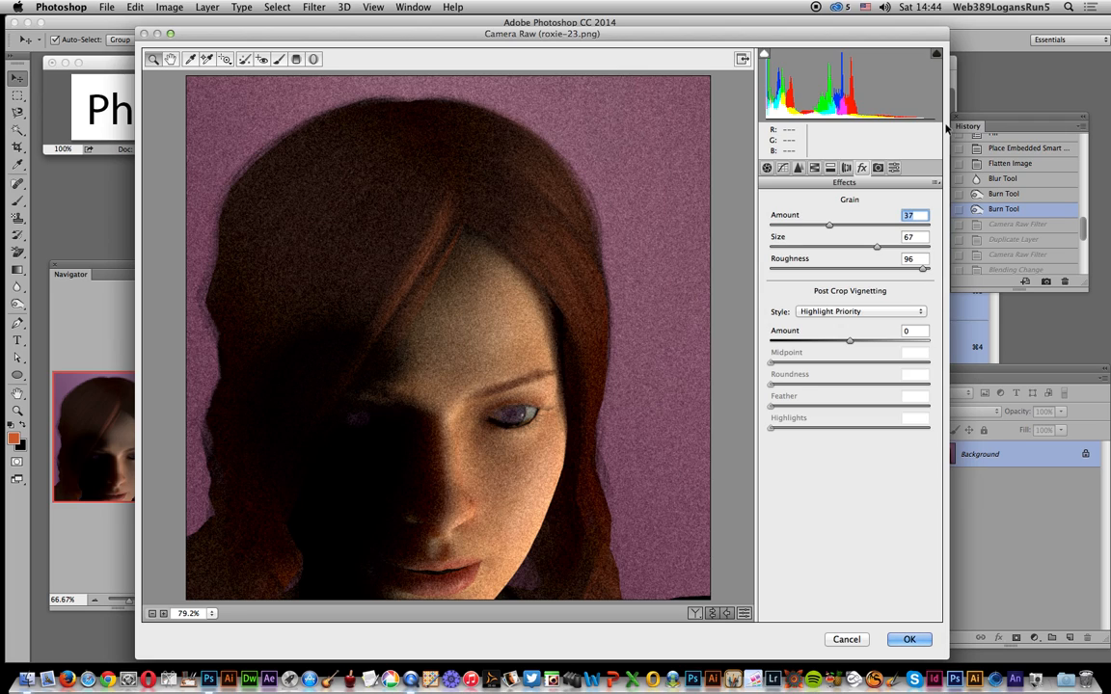
{"action": "left_click", "coordinate": [910, 639]}
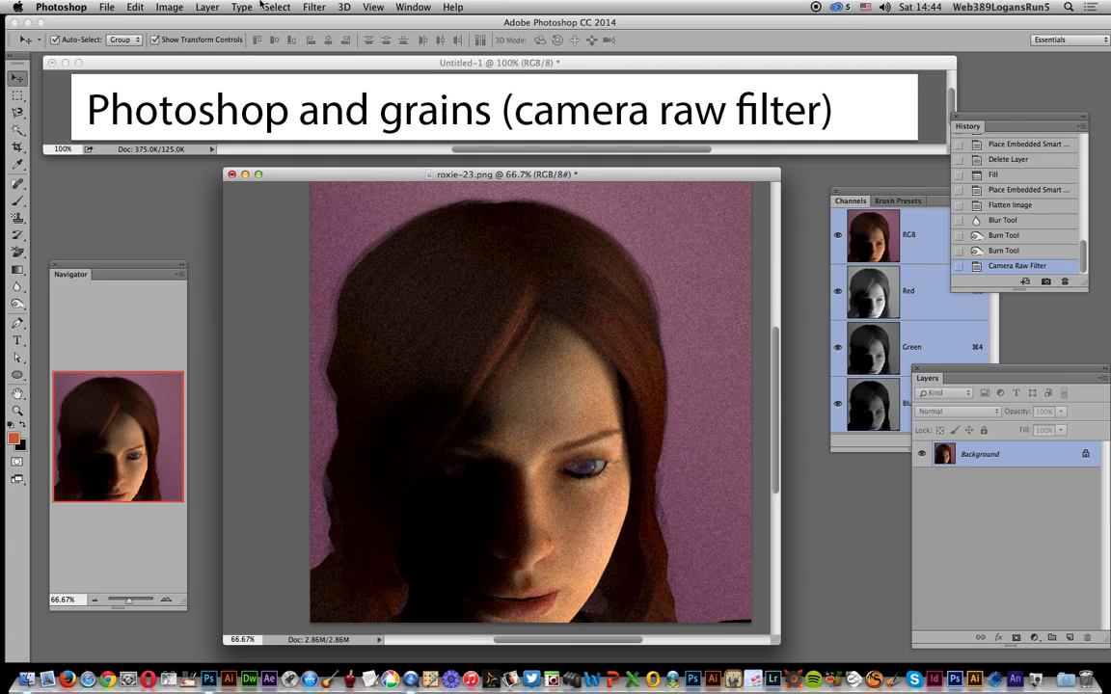
Step: Duplicate the Background layer within the same document as "Background copy"
{"action": "left_click", "coordinate": [205, 7]}
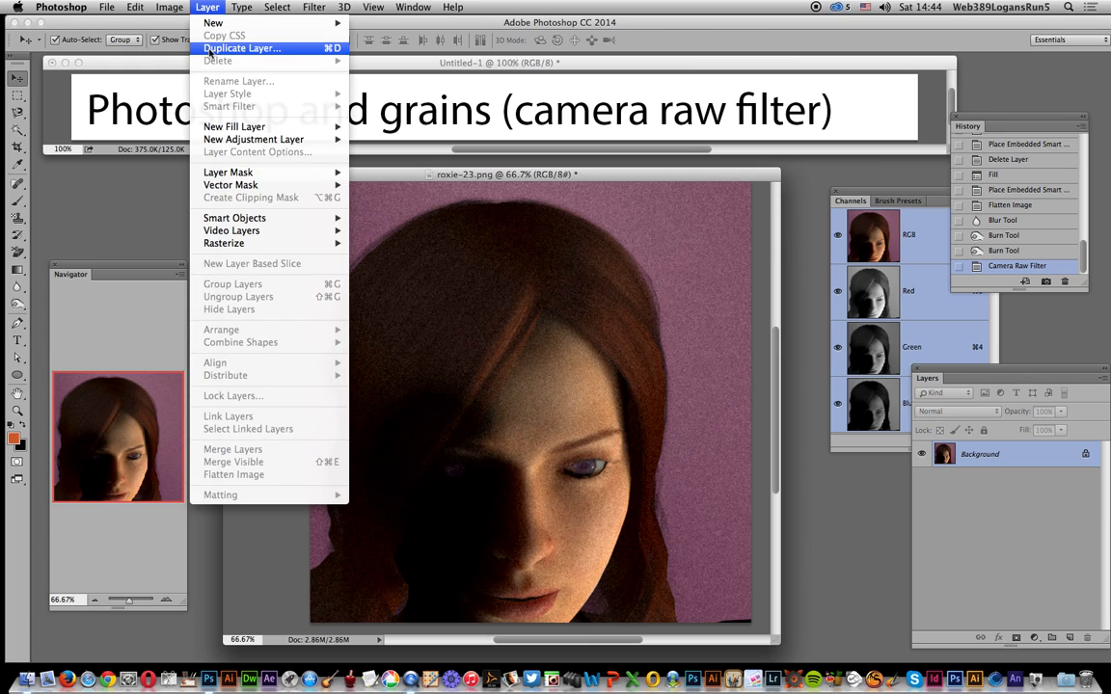
{"action": "left_click", "coordinate": [210, 48]}
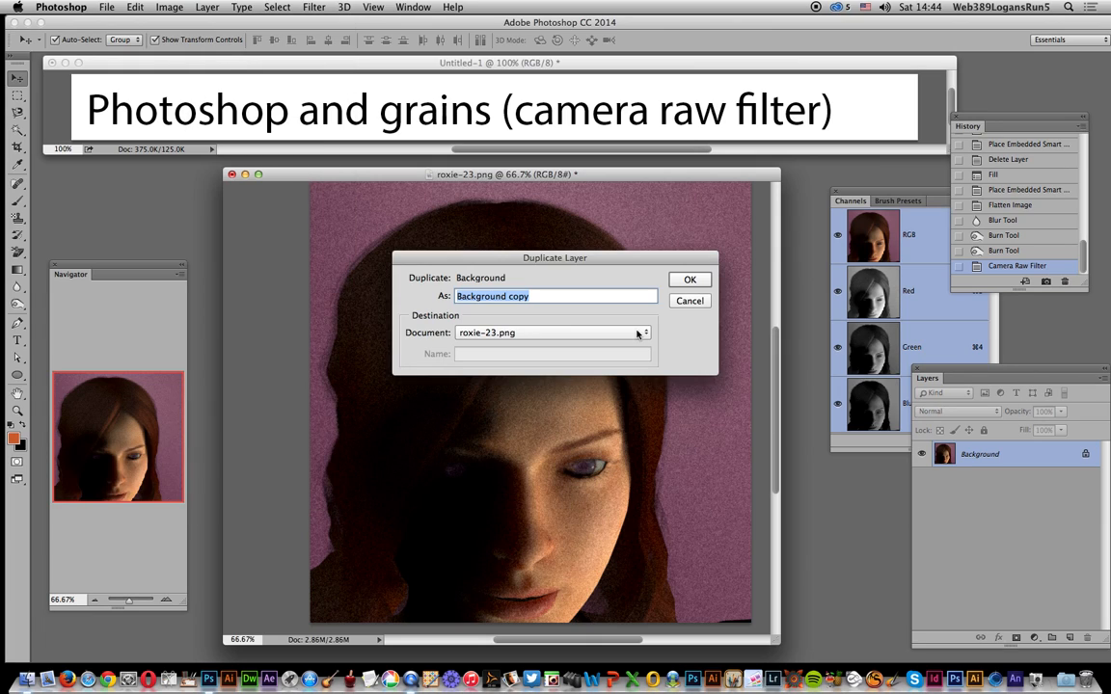
{"action": "left_click", "coordinate": [690, 281]}
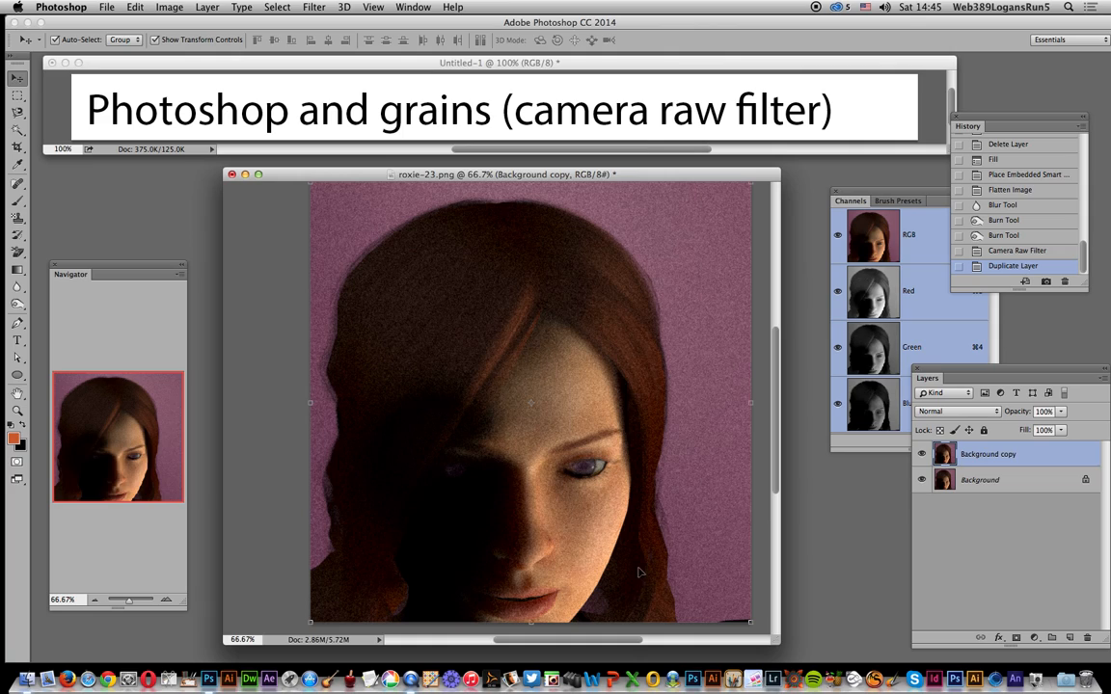
{"action": "left_click", "coordinate": [315, 7]}
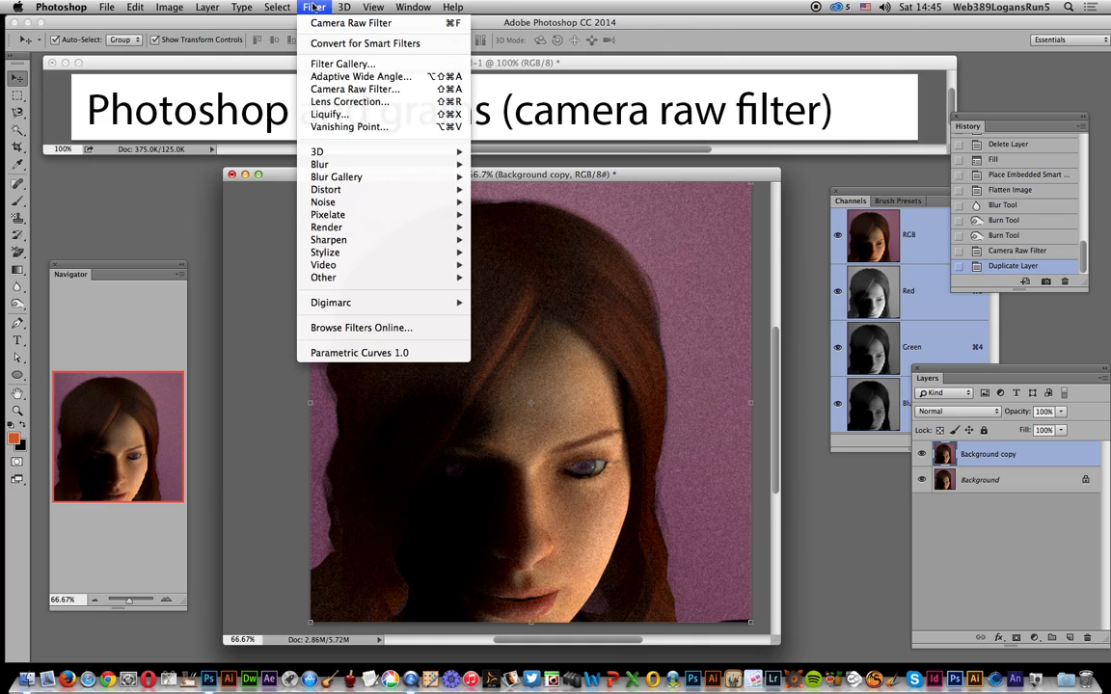
{"action": "left_click", "coordinate": [339, 64]}
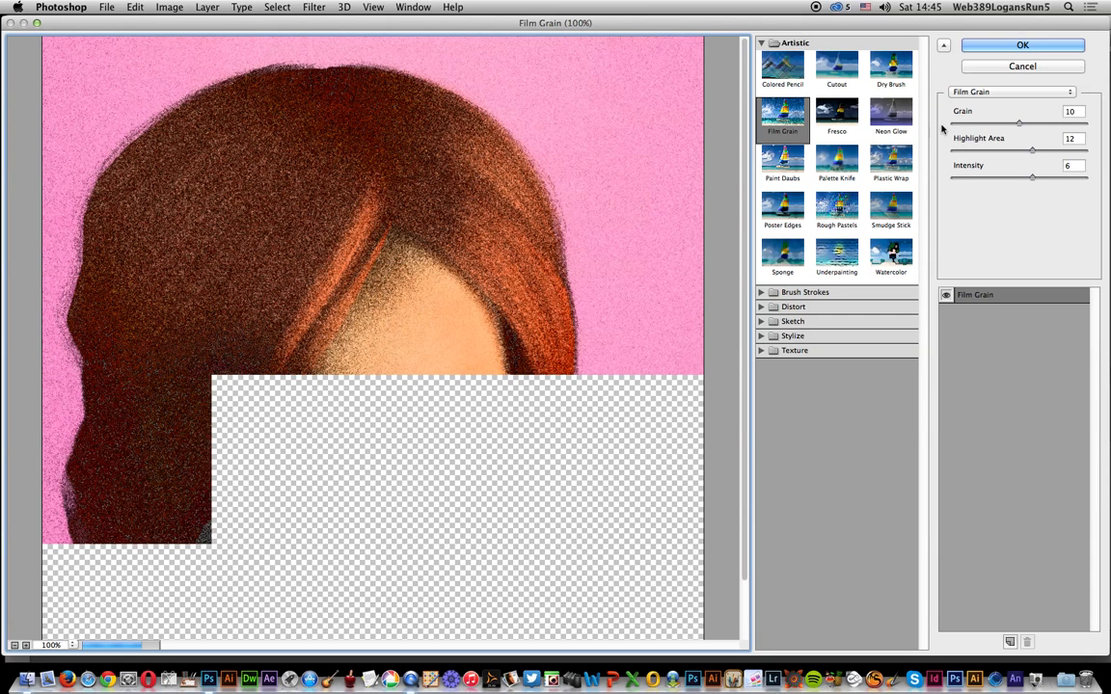
{"action": "left_click", "coordinate": [1022, 67]}
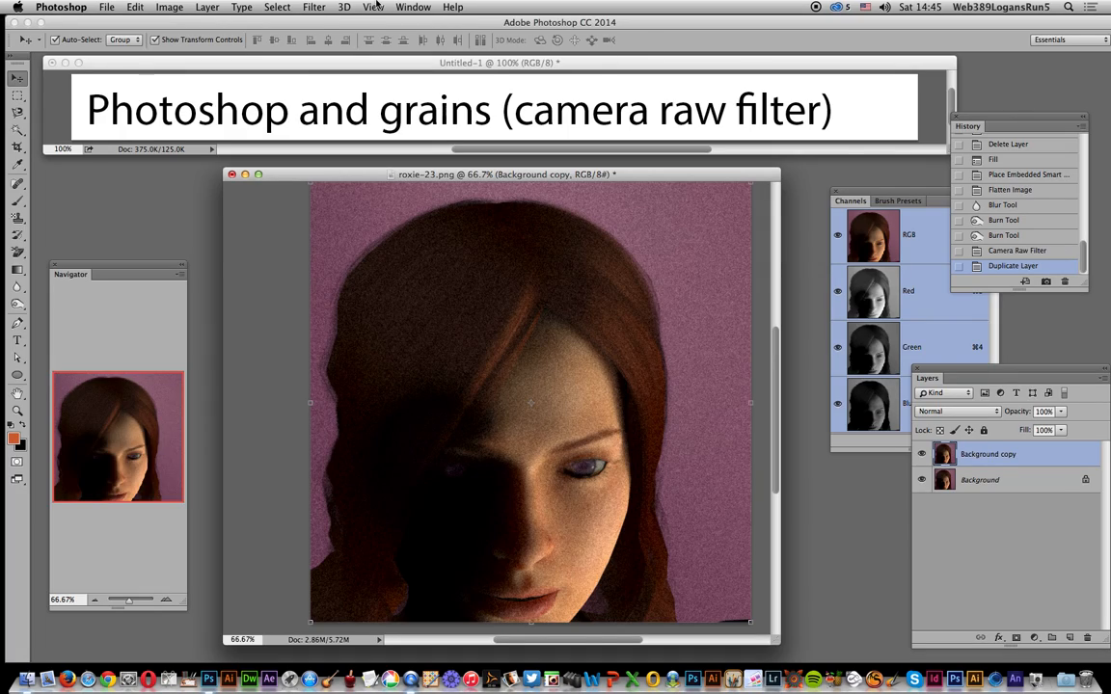
Step: Start the Camera Raw Filter on the Background copy layer and set Exposure to -0.40 and Clarity to +43
{"action": "left_click", "coordinate": [314, 6]}
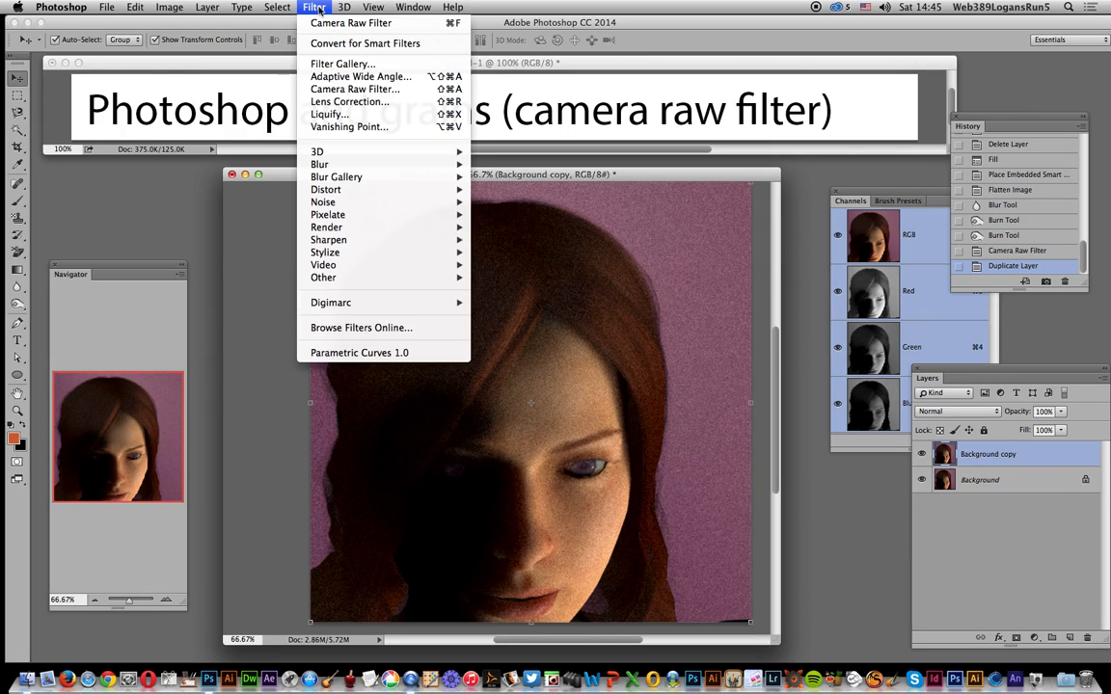
{"action": "left_click", "coordinate": [318, 89]}
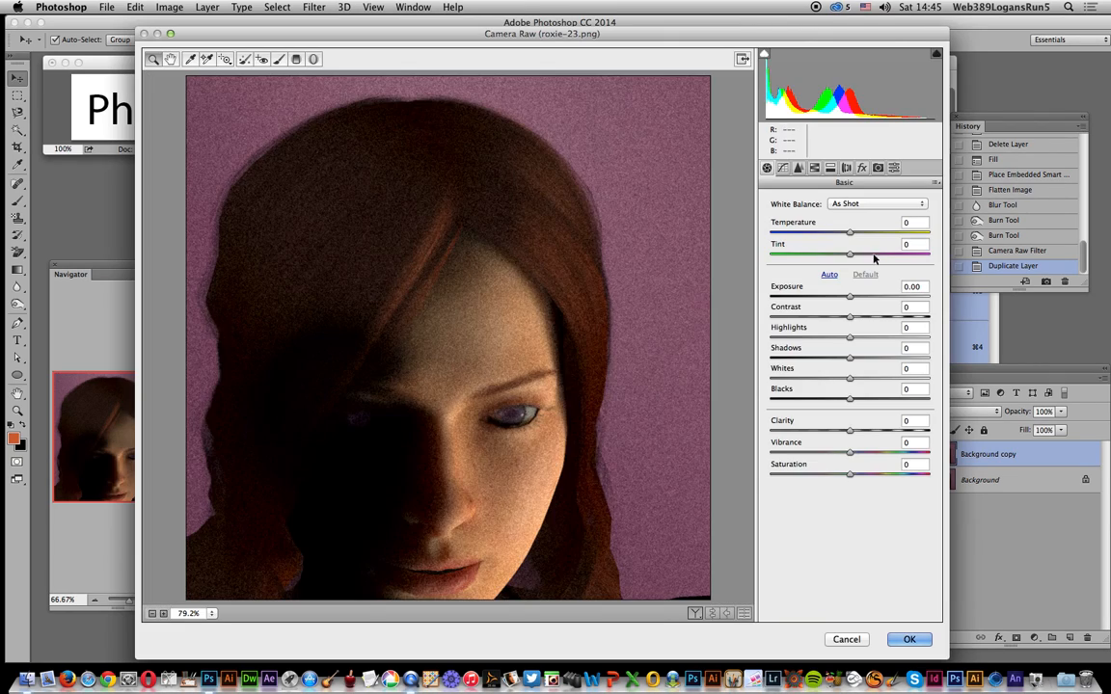
{"action": "left_click_drag", "start_coordinate": [849, 294], "coordinate": [842, 300]}
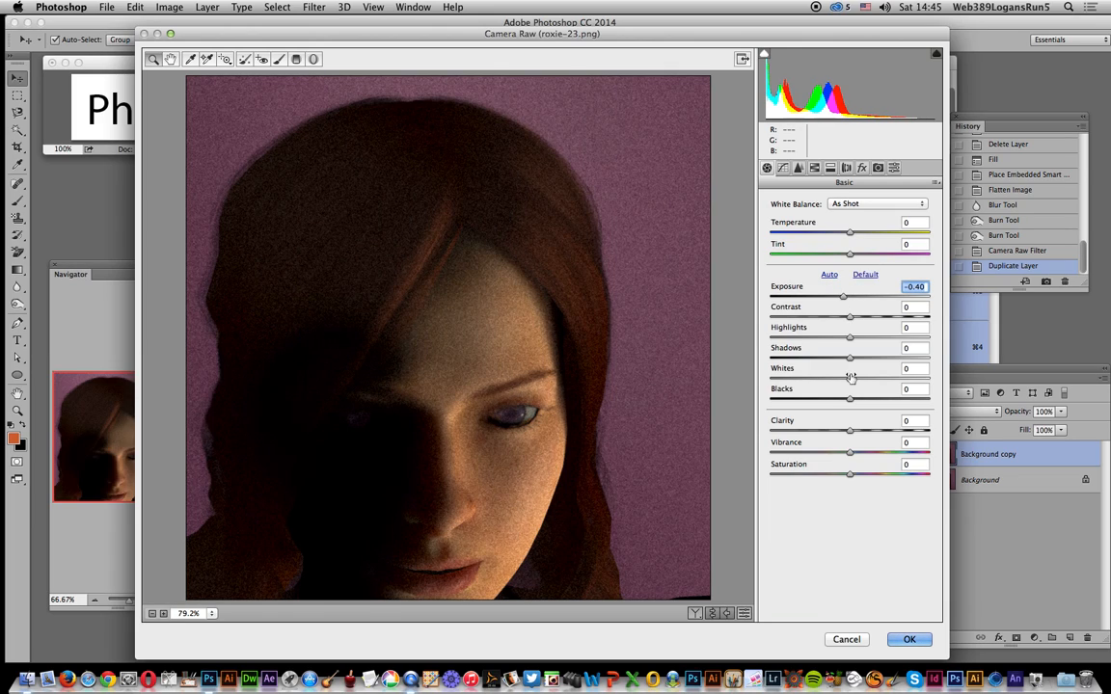
{"action": "left_click_drag", "start_coordinate": [849, 432], "coordinate": [886, 436]}
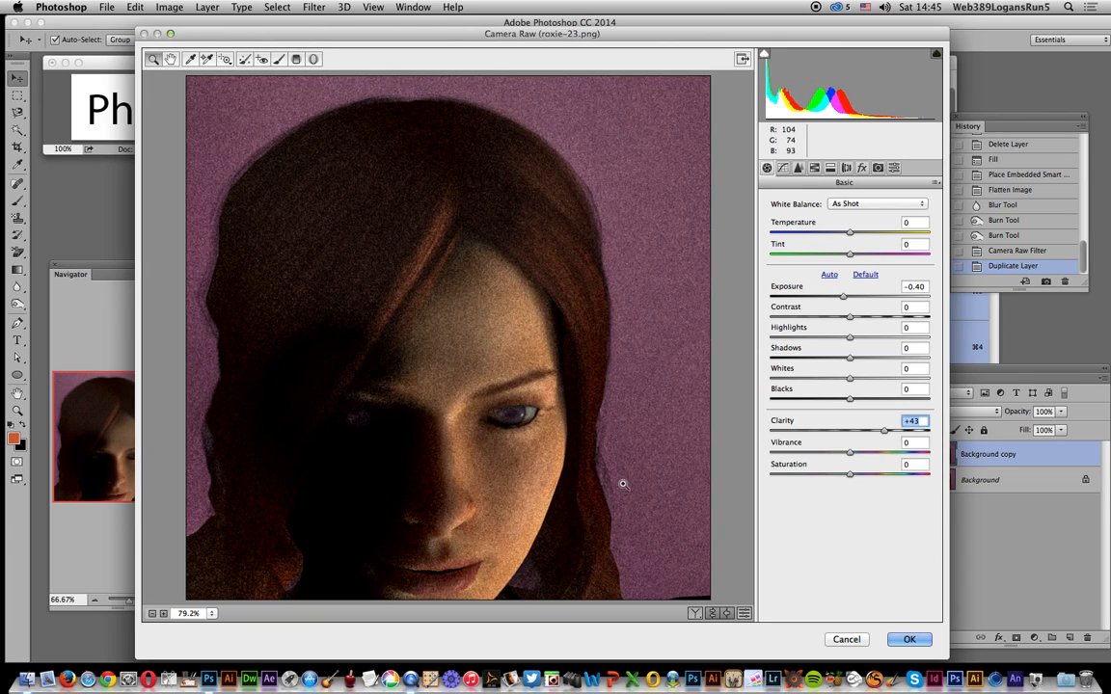
Step: Add grain to the duplicate layer with Amount 33, Size 25 and Roughness 88, and apply the filter
{"action": "left_click", "coordinate": [862, 168]}
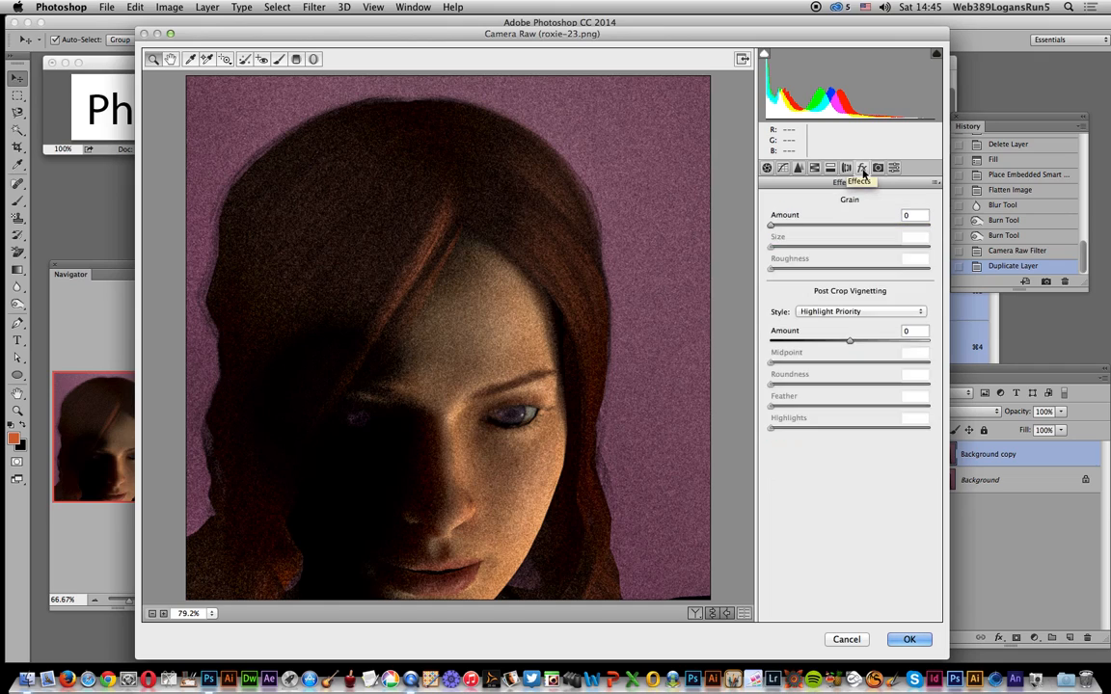
{"action": "left_click_drag", "start_coordinate": [772, 228], "coordinate": [912, 277]}
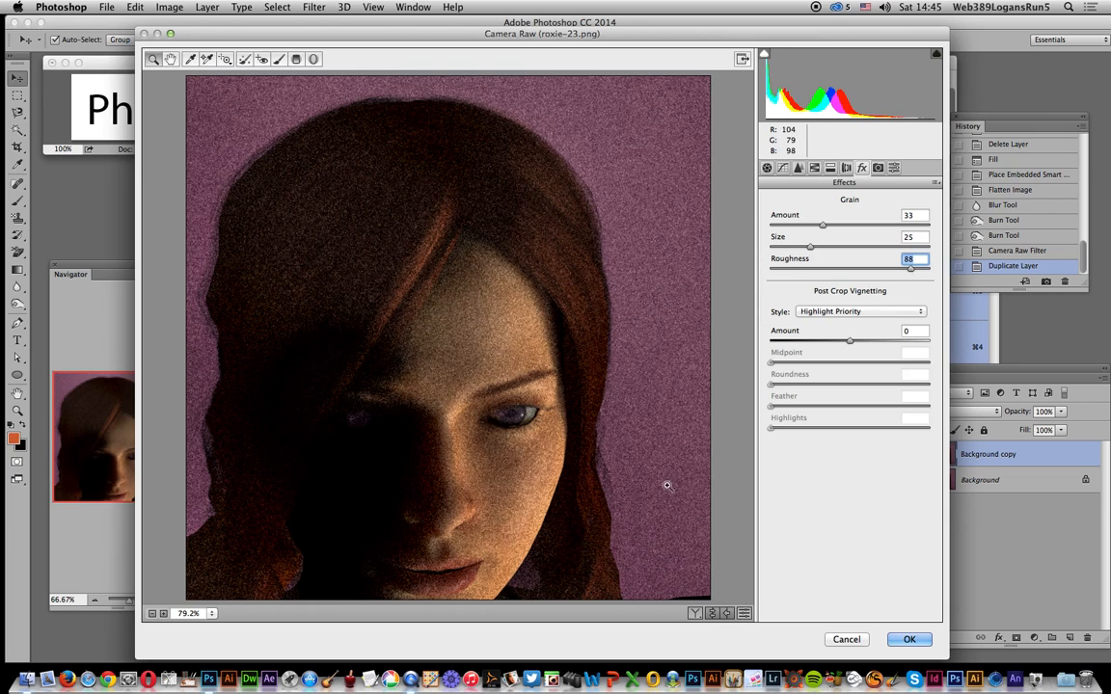
{"action": "left_click", "coordinate": [911, 641]}
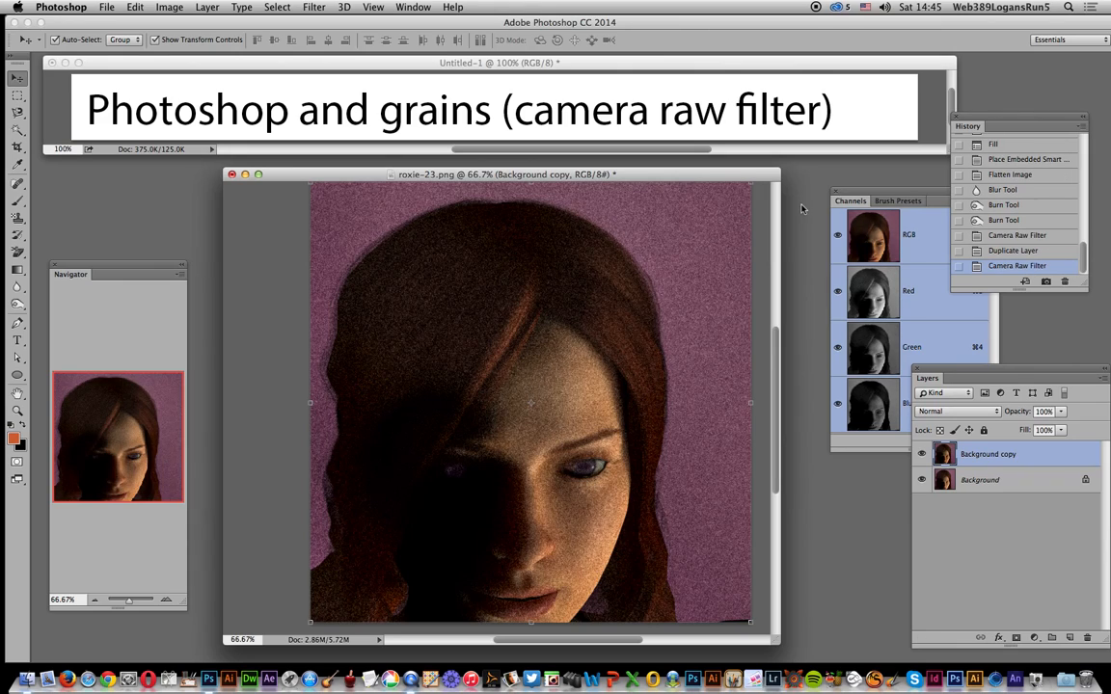
Step: Try the Multiply blending mode on the Background copy layer, and settle on Overlay
{"action": "left_click", "coordinate": [955, 411]}
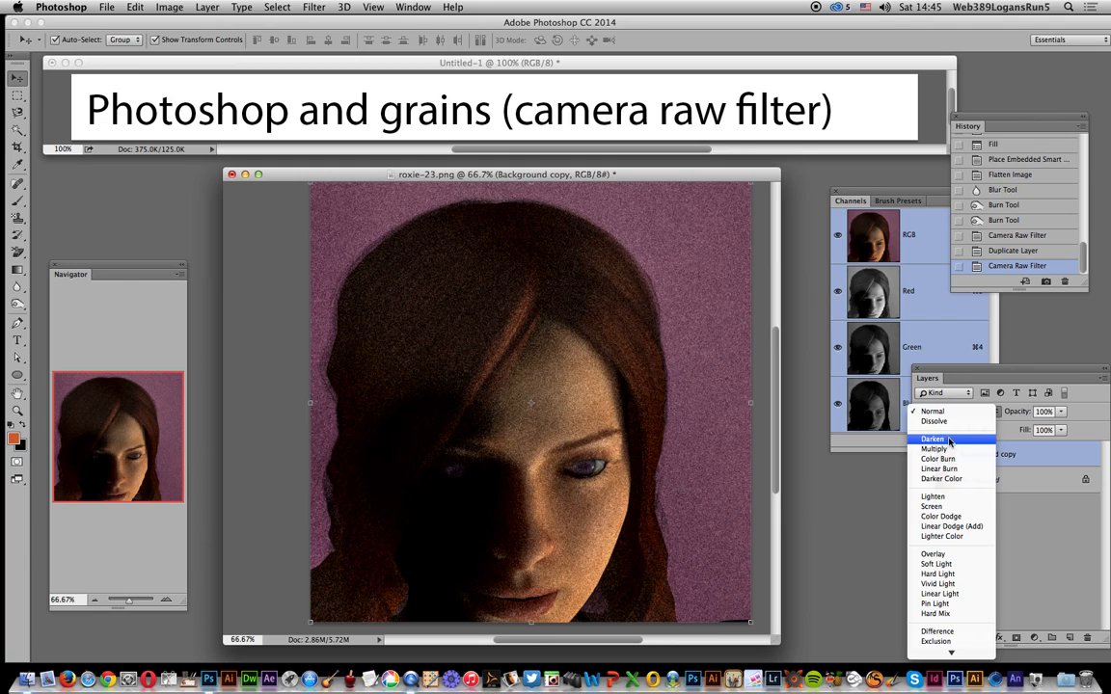
{"action": "left_click", "coordinate": [943, 450]}
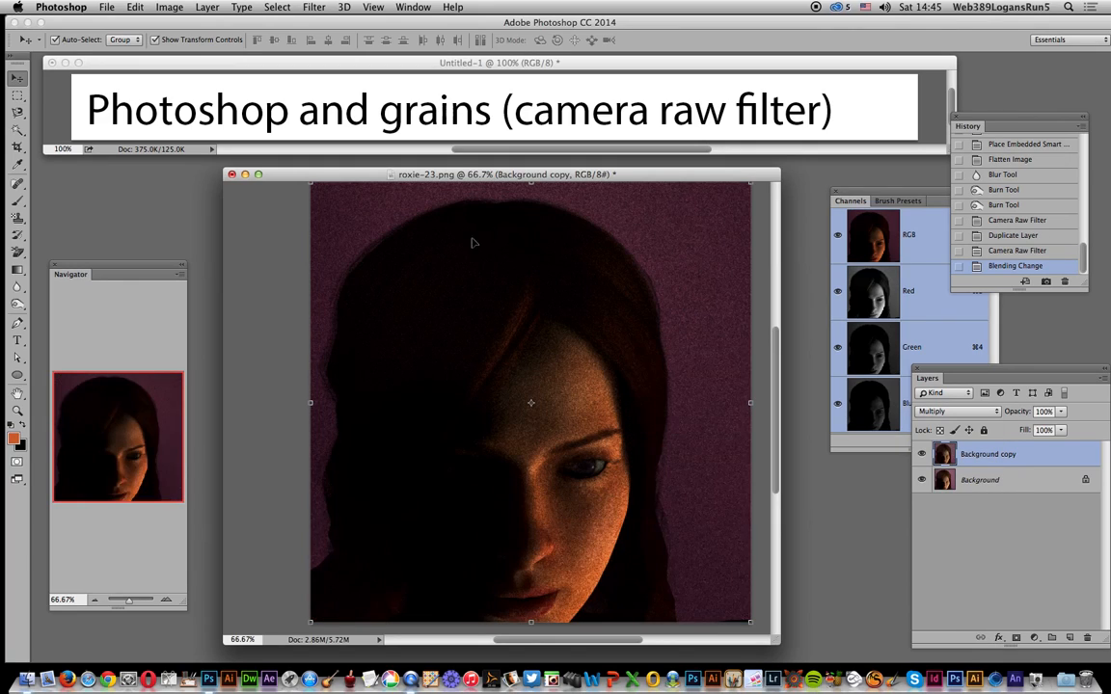
{"action": "left_click", "coordinate": [957, 412]}
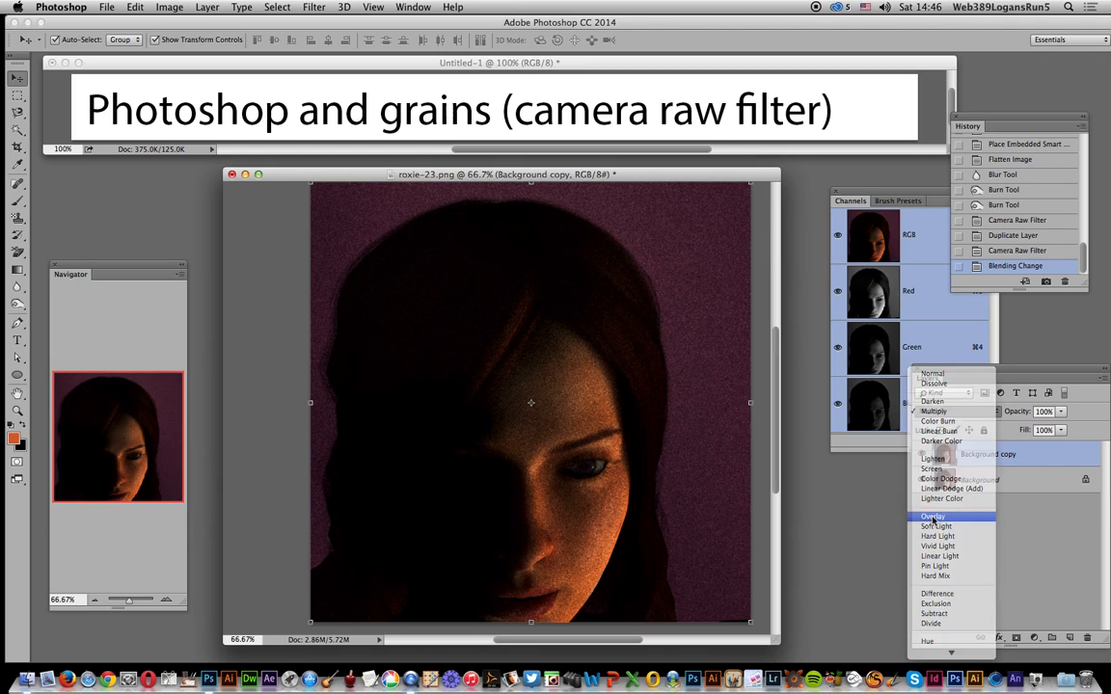
{"action": "left_click", "coordinate": [933, 519]}
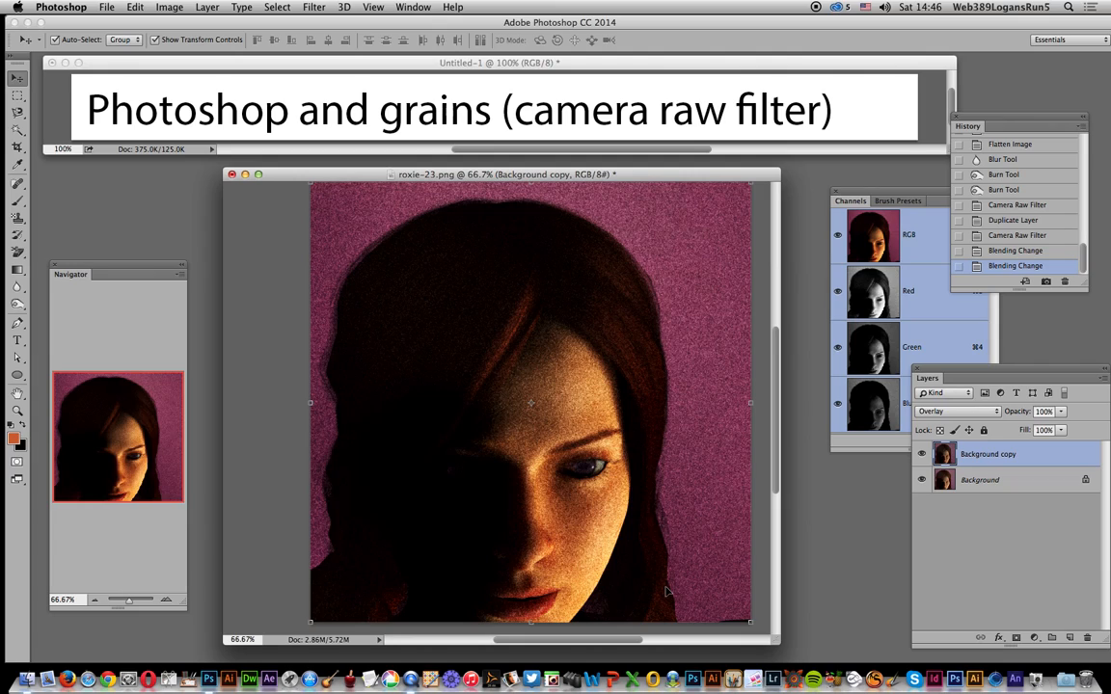
Step: Reapply the last Camera Raw Filter to the Background copy layer twice, and revert the second application
{"action": "left_click", "coordinate": [318, 7]}
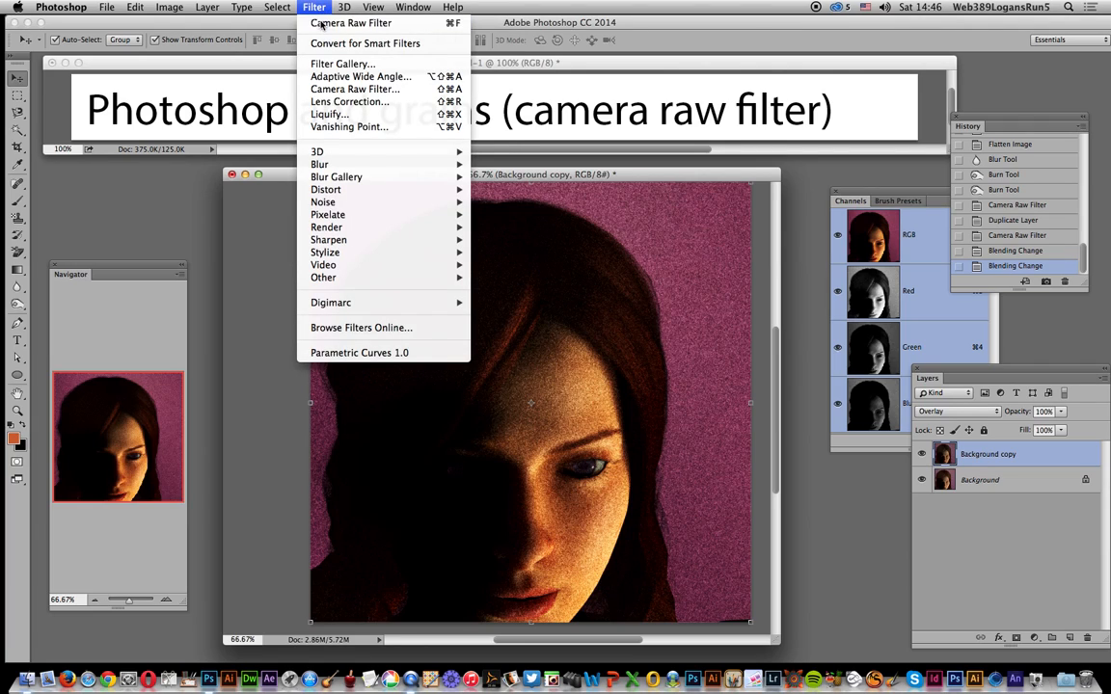
{"action": "left_click", "coordinate": [322, 23]}
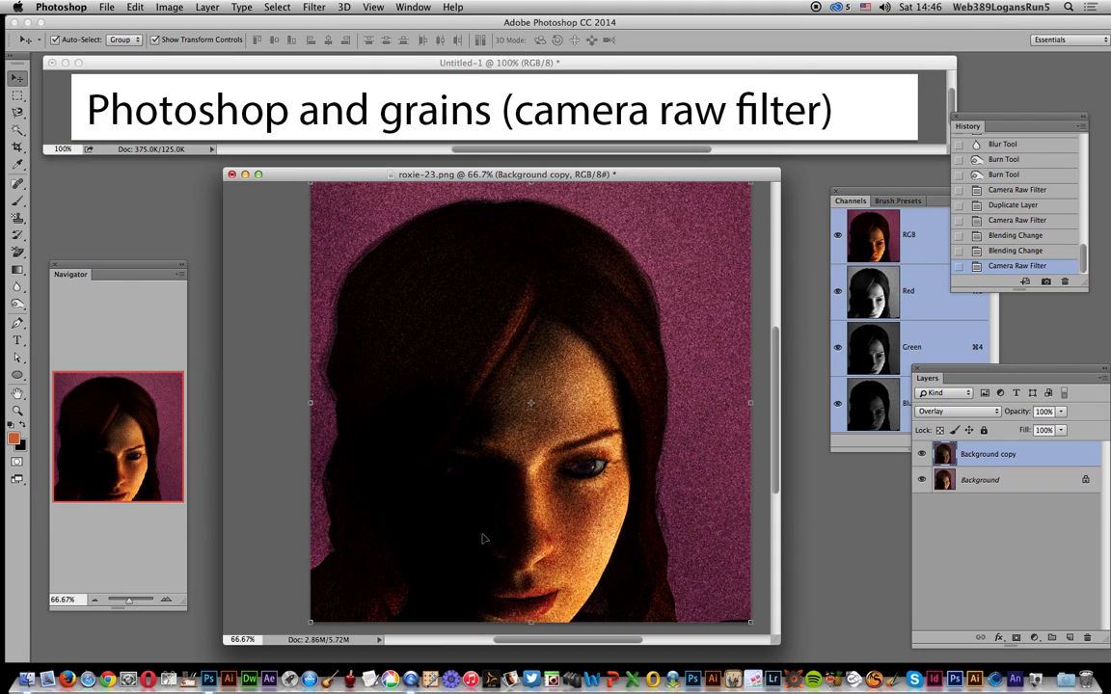
{"action": "left_click", "coordinate": [314, 7]}
{"action": "left_click", "coordinate": [321, 23]}
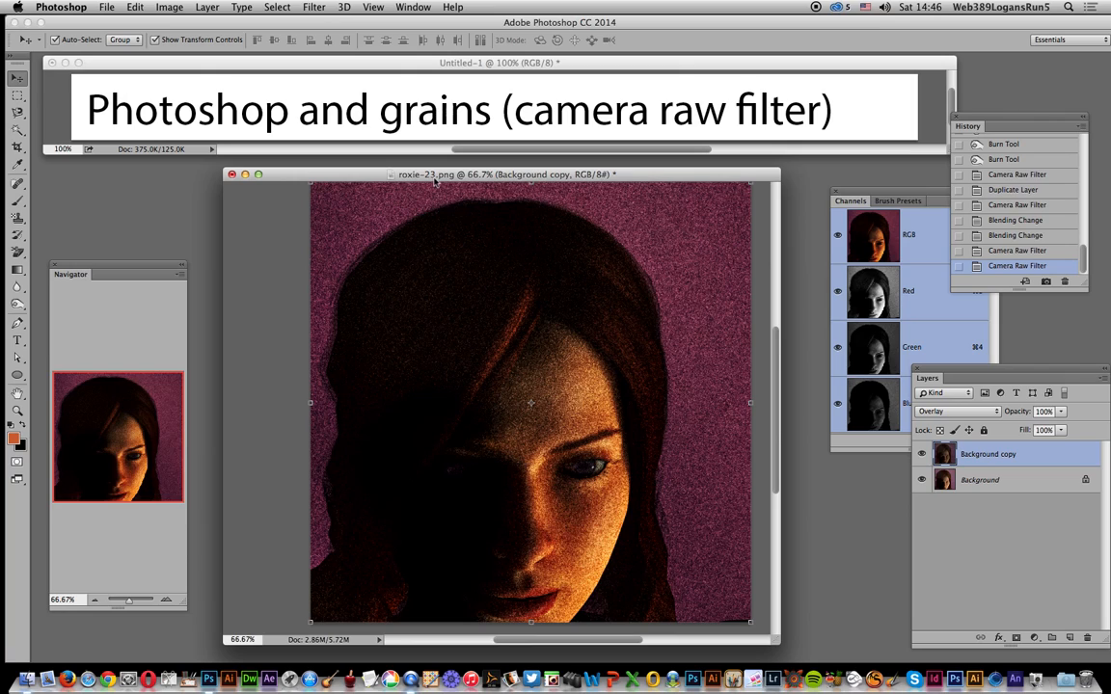
{"action": "left_click", "coordinate": [1024, 251]}
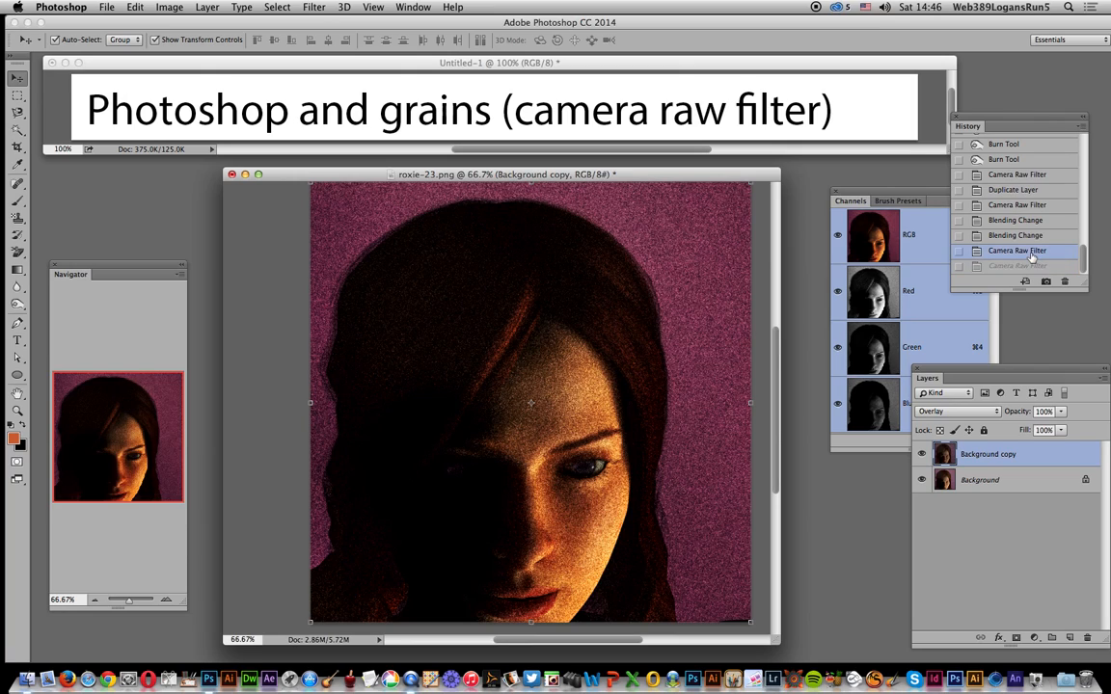
Step: Apply a Gaussian Blur with a slightly increased radius to the Background copy layer to soften its grain
{"action": "left_click", "coordinate": [313, 7]}
{"action": "mouse_move", "coordinate": [353, 166]}
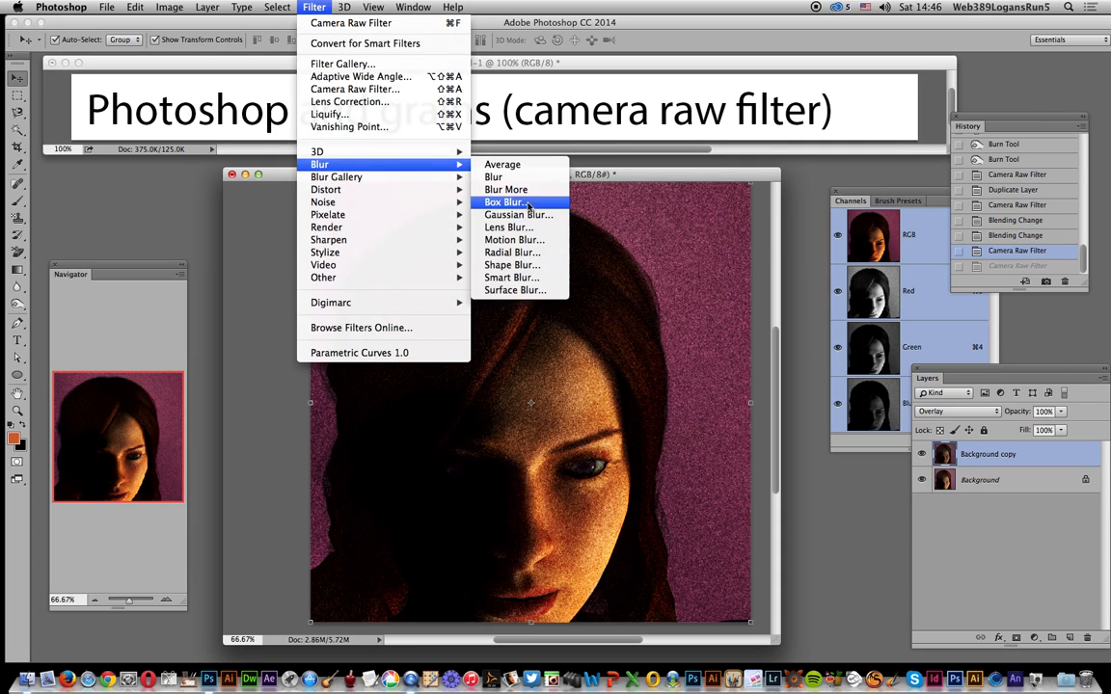
{"action": "left_click", "coordinate": [496, 214]}
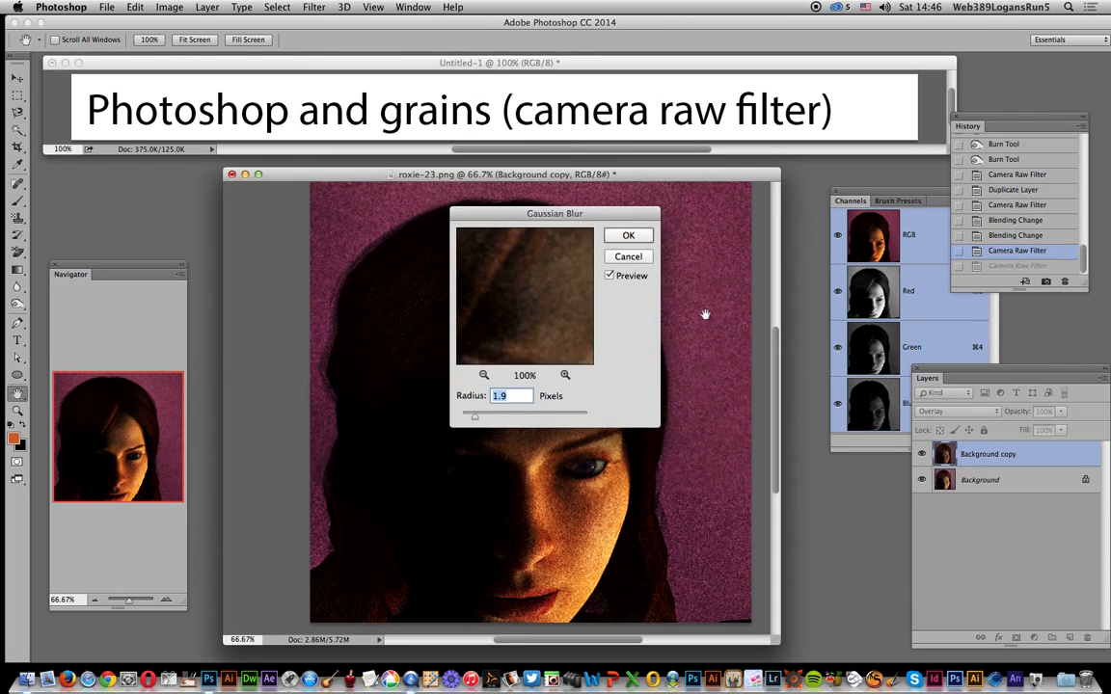
{"action": "left_click", "coordinate": [487, 417]}
{"action": "left_click_drag", "start_coordinate": [490, 420], "coordinate": [488, 419]}
{"action": "left_click", "coordinate": [622, 236]}
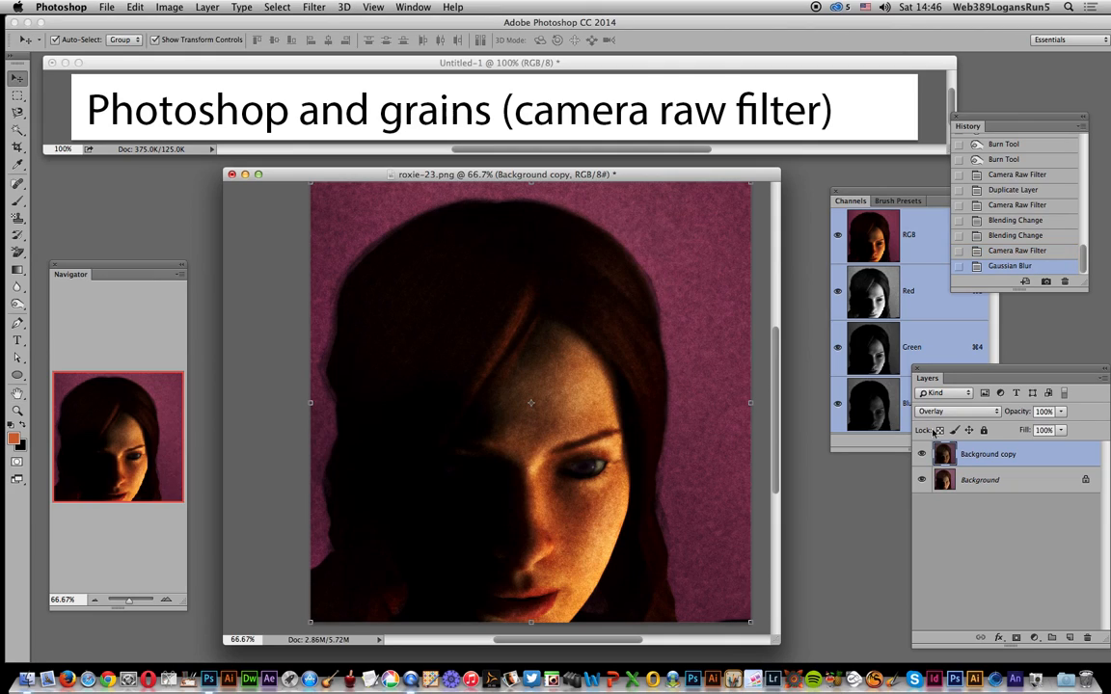
Step: Try the Multiply blending mode on the blurred Background copy layer, and return it to Overlay
{"action": "left_click", "coordinate": [950, 410]}
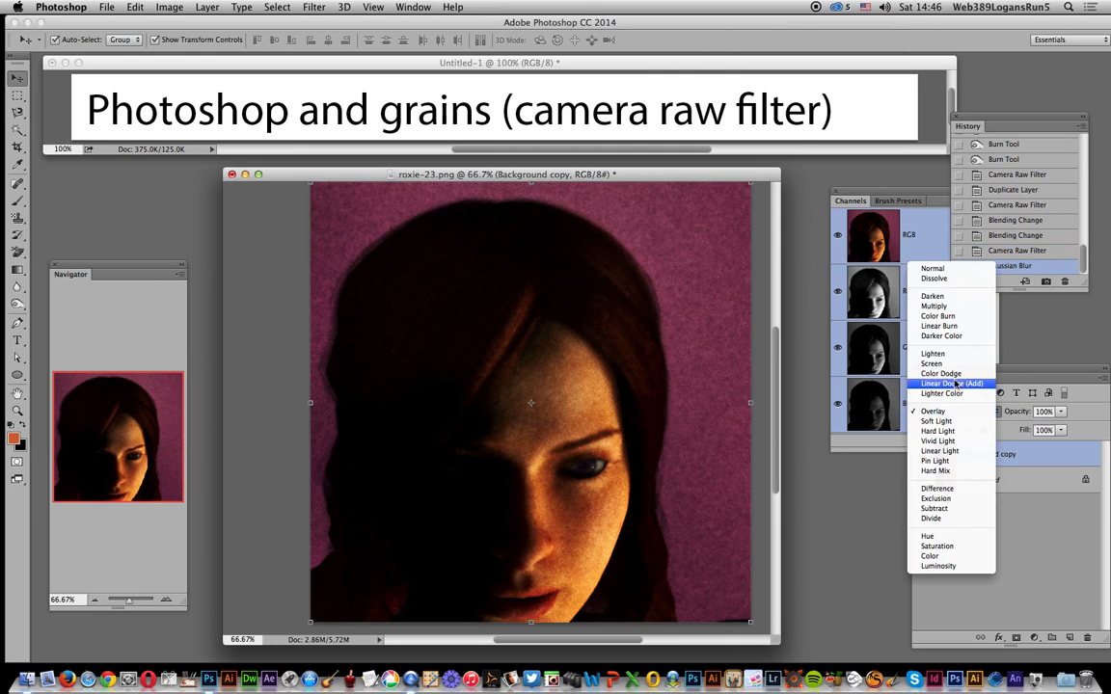
{"action": "left_click", "coordinate": [940, 307]}
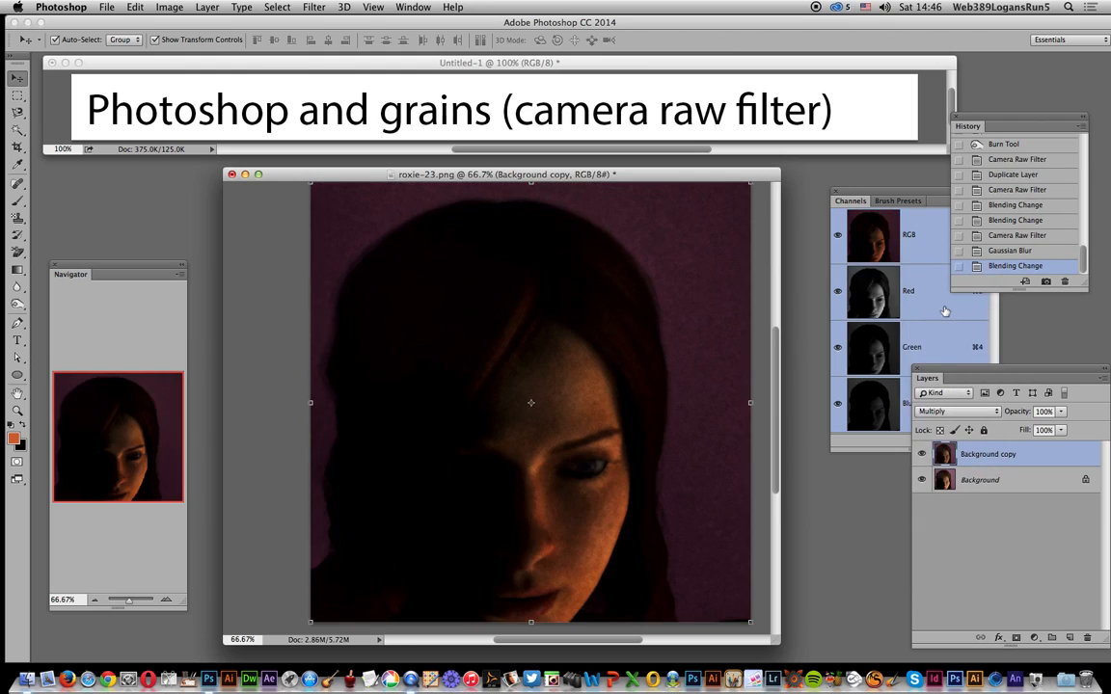
{"action": "left_click", "coordinate": [957, 412]}
{"action": "left_click", "coordinate": [941, 522]}
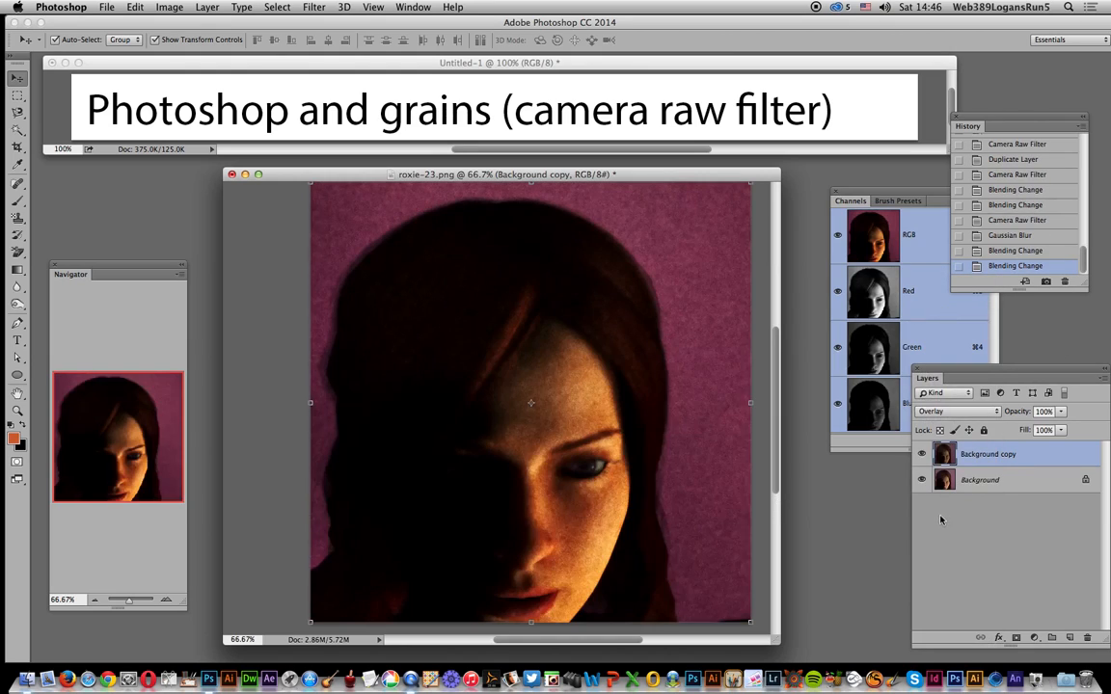
Step: Flatten the image to merge the Background copy layer into the Background
{"action": "left_click", "coordinate": [206, 6]}
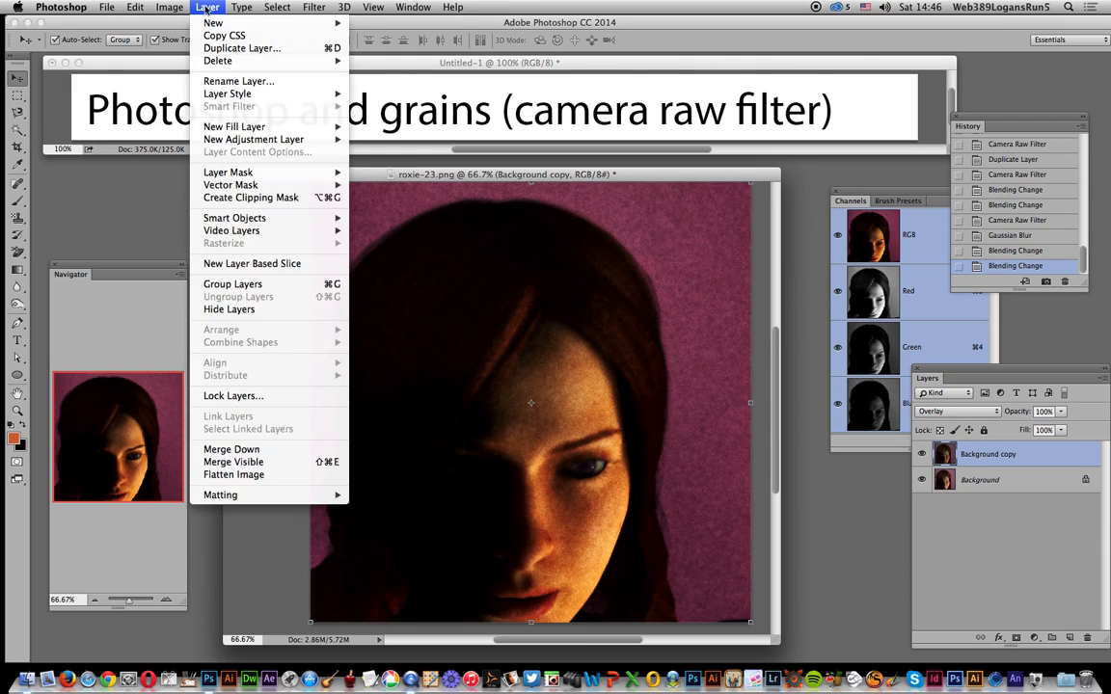
{"action": "left_click", "coordinate": [234, 474]}
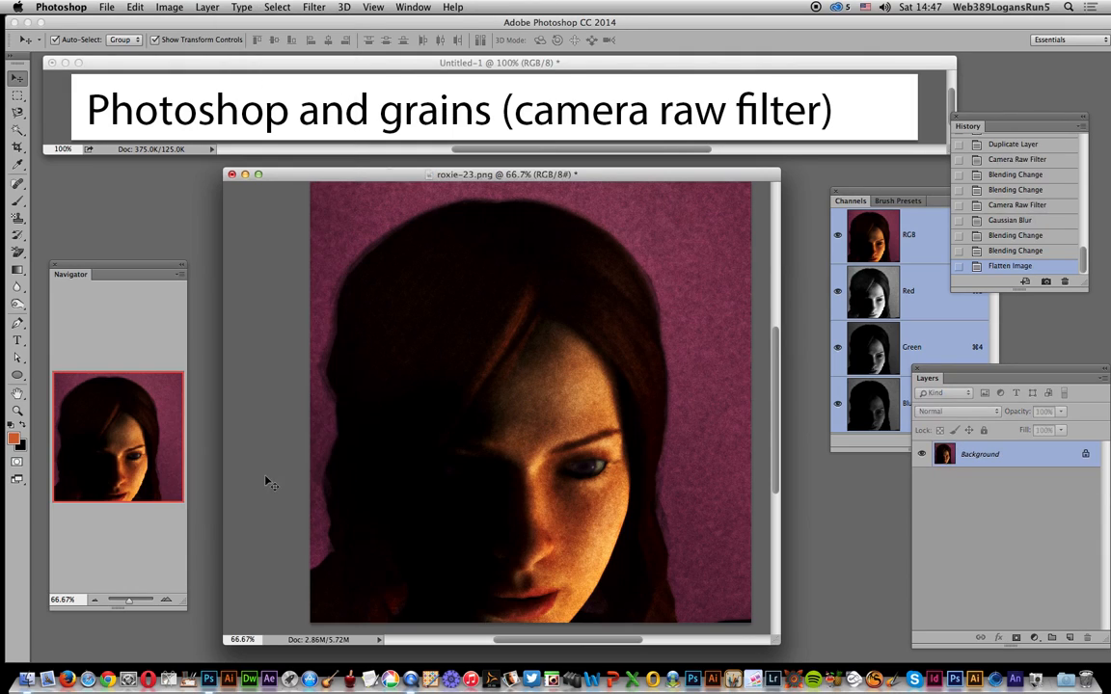
{"action": "left_click", "coordinate": [307, 7]}
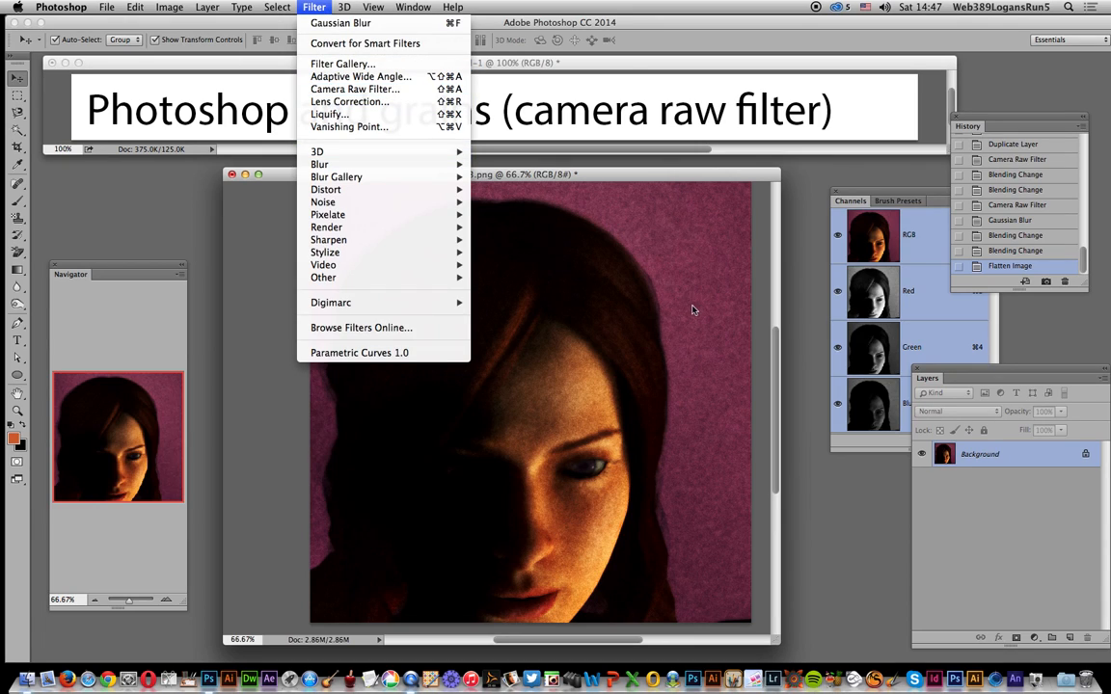
{"action": "left_click", "coordinate": [657, 386]}
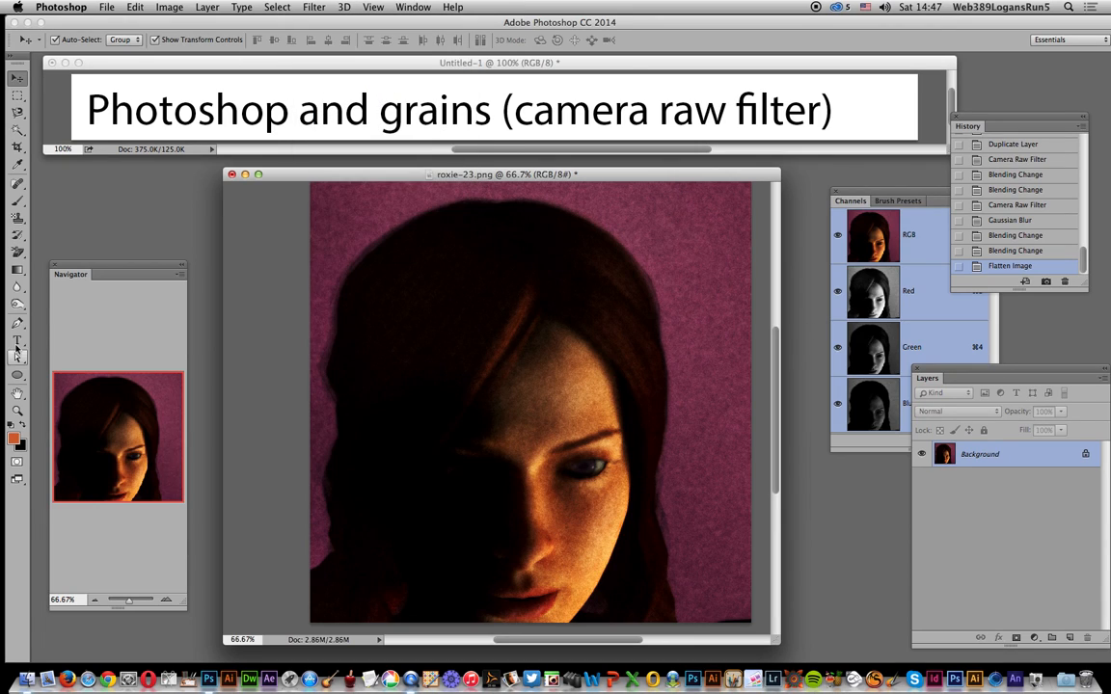